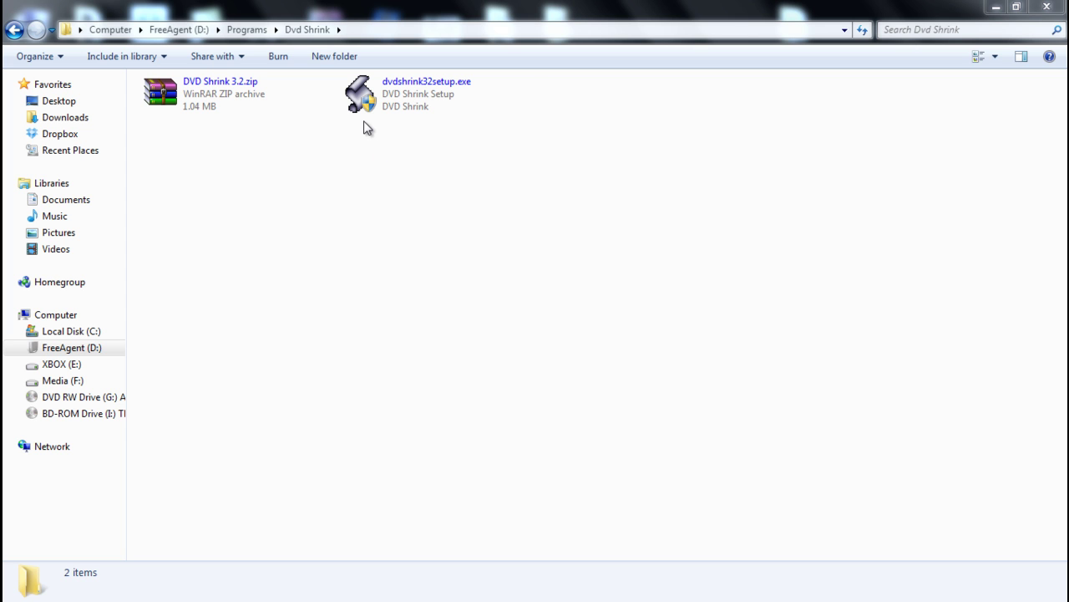
# - Run dvdshrink32setup.exe from the Dvd Shrink folder as administrator
pyautogui.click(367, 94)
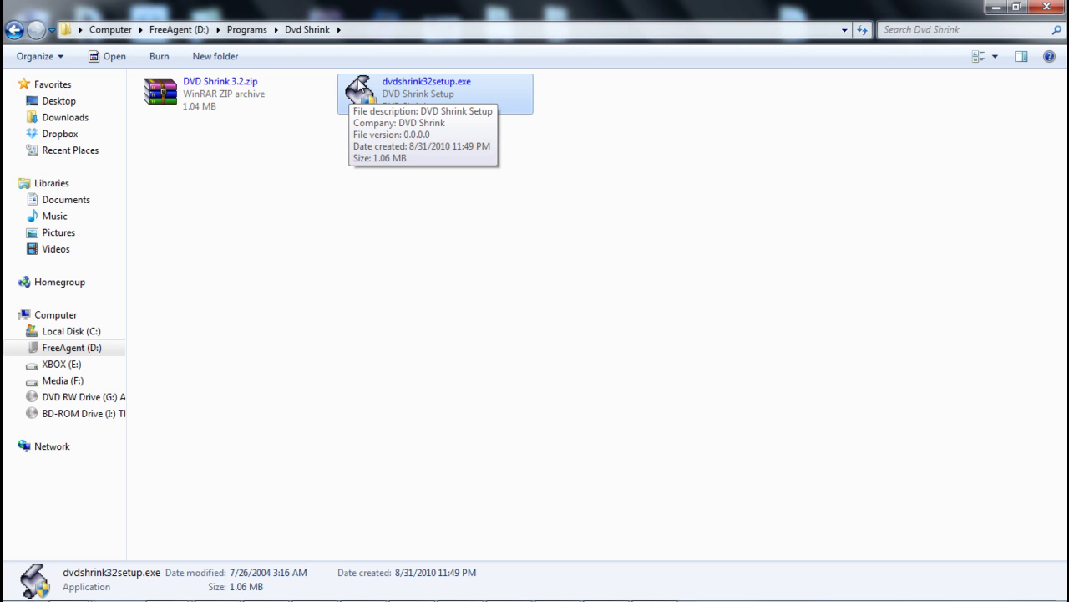
pyautogui.click(347, 271)
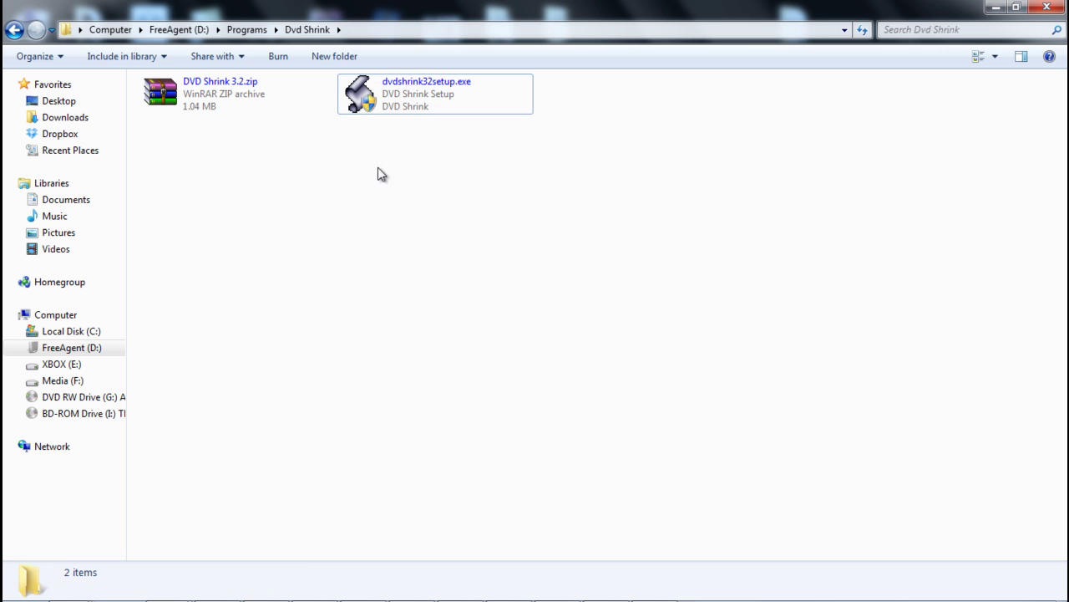
pyautogui.click(370, 106)
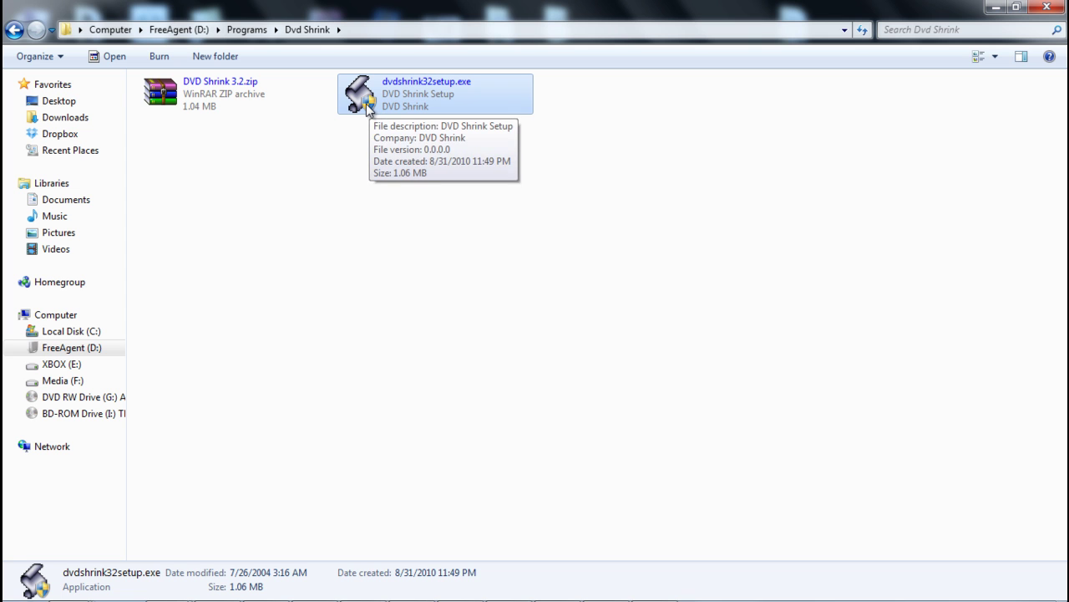
pyautogui.rightClick(368, 106)
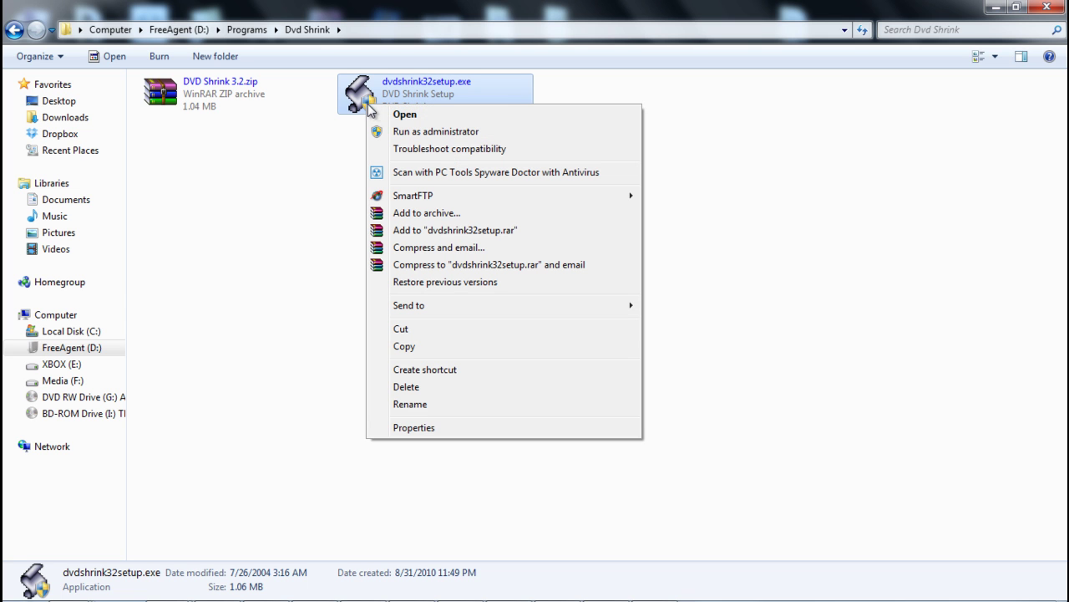
pyautogui.click(423, 133)
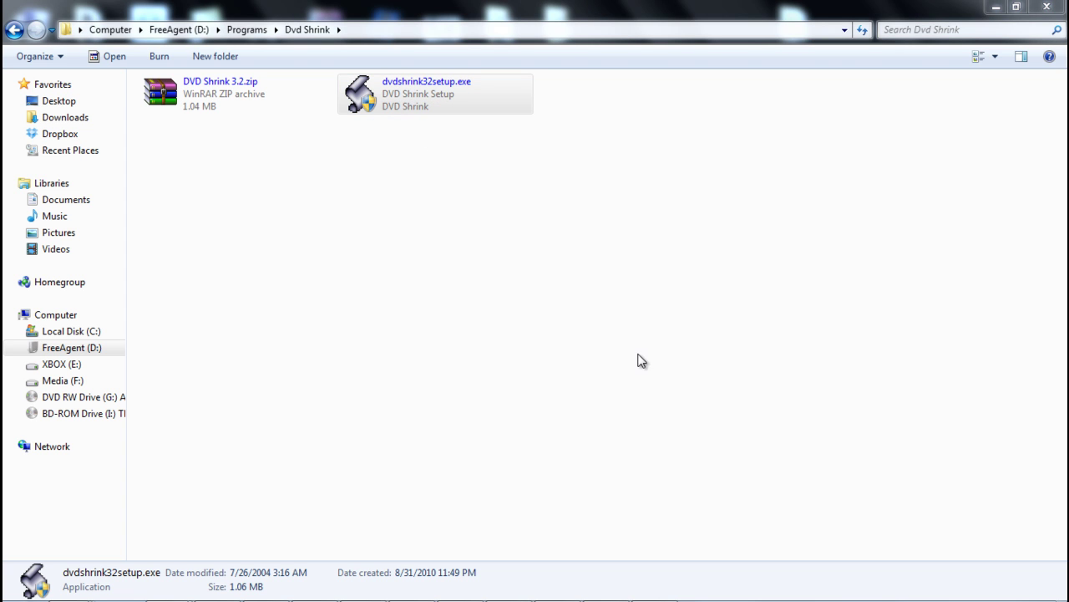
pyautogui.click(357, 271)
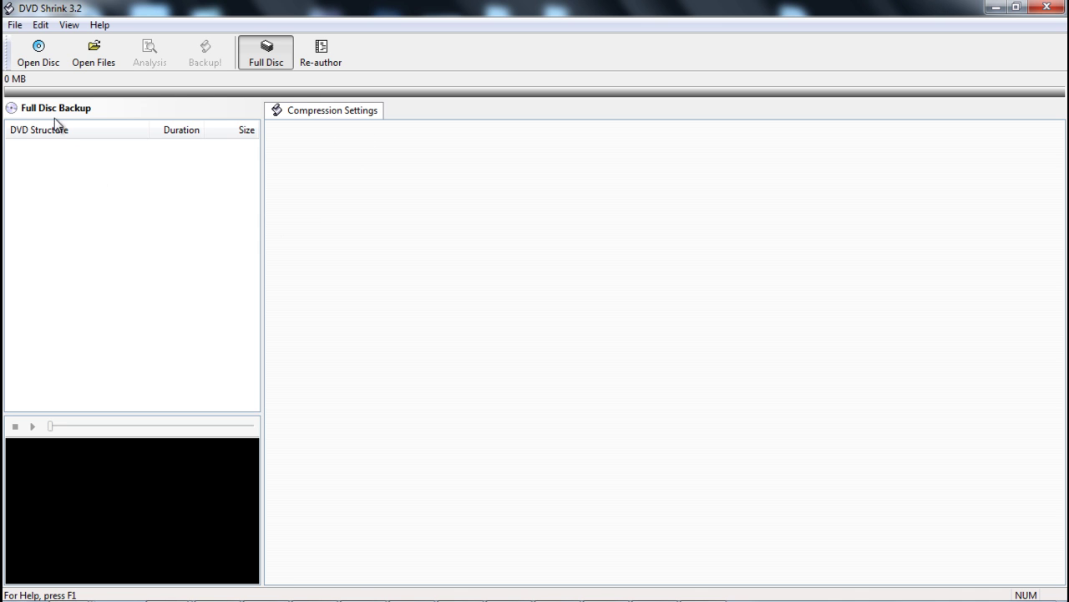
# - In DVD Shrink, open the AIRHEADS disc from drive G:
pyautogui.click(40, 50)
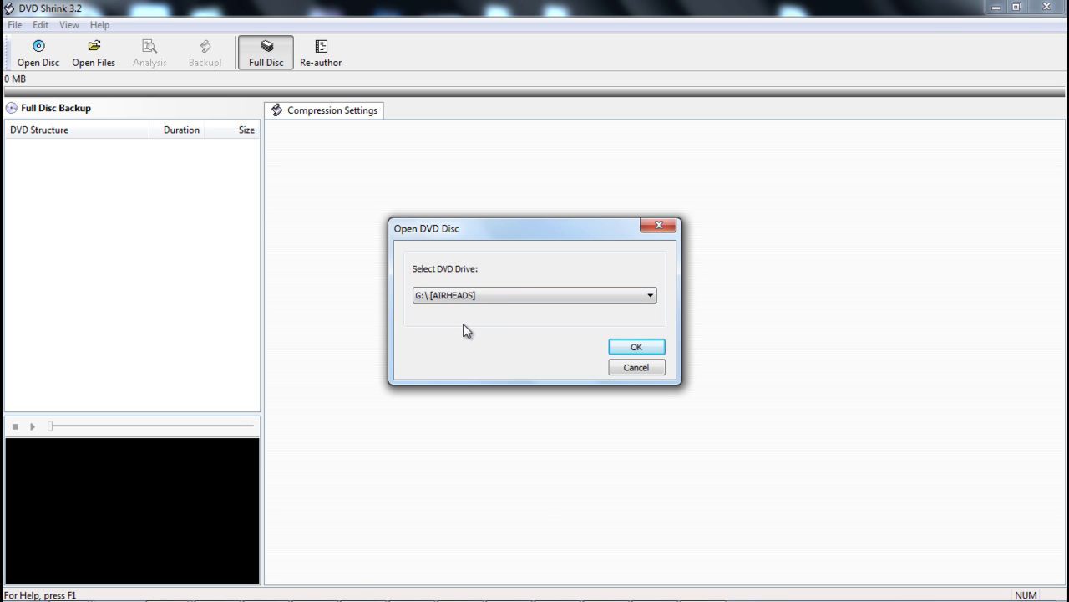
pyautogui.click(636, 347)
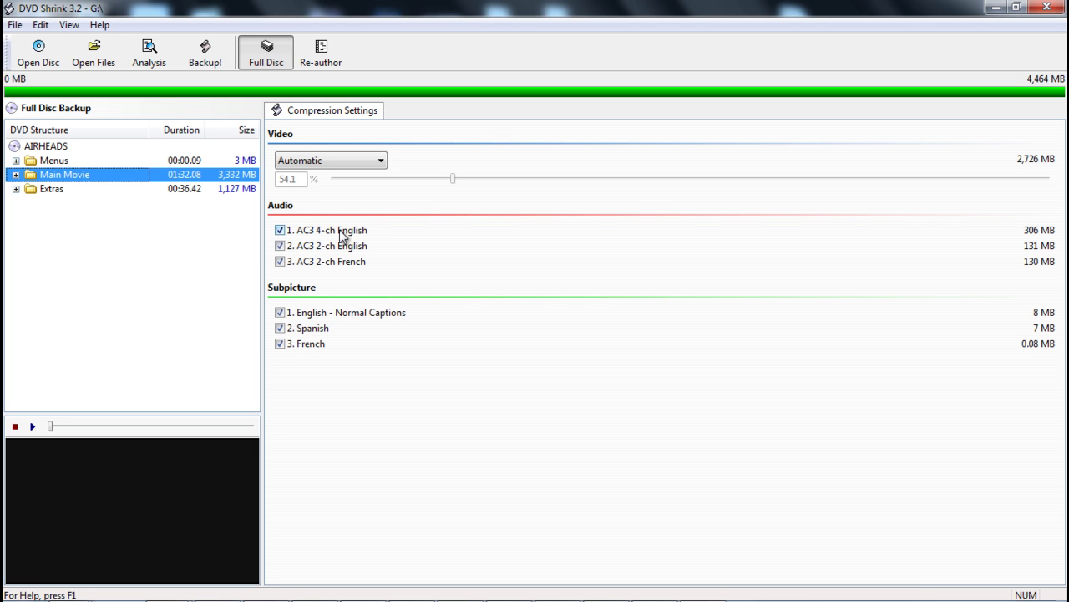
# - Exclude the main movie's AC3 4-ch English and AC3 2-ch French audio and its English and Spanish subpictures, then show the Extras settings
pyautogui.click(280, 230)
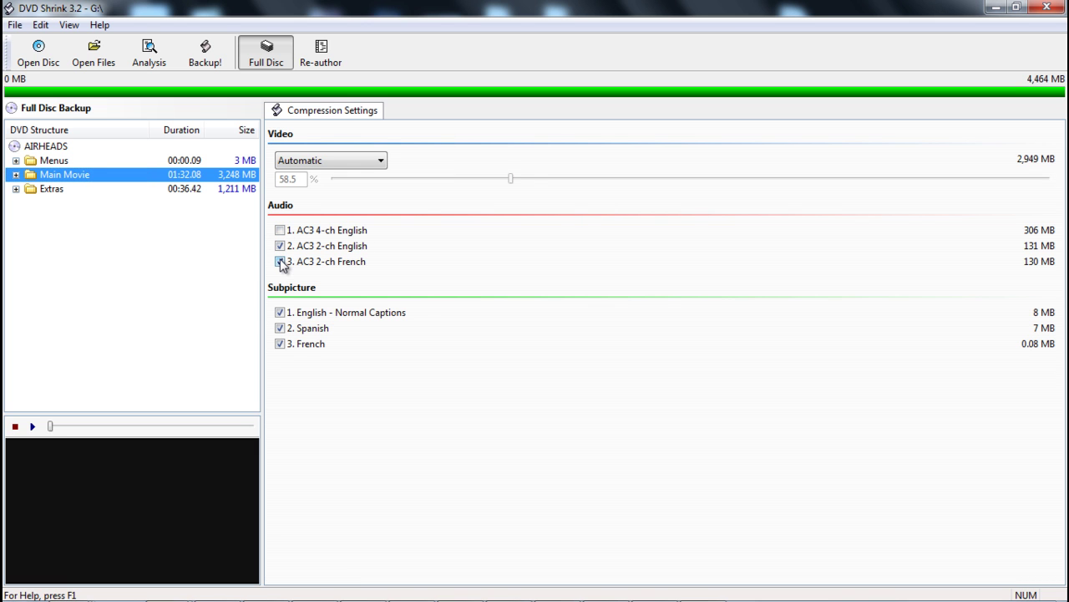
pyautogui.click(281, 263)
pyautogui.click(281, 313)
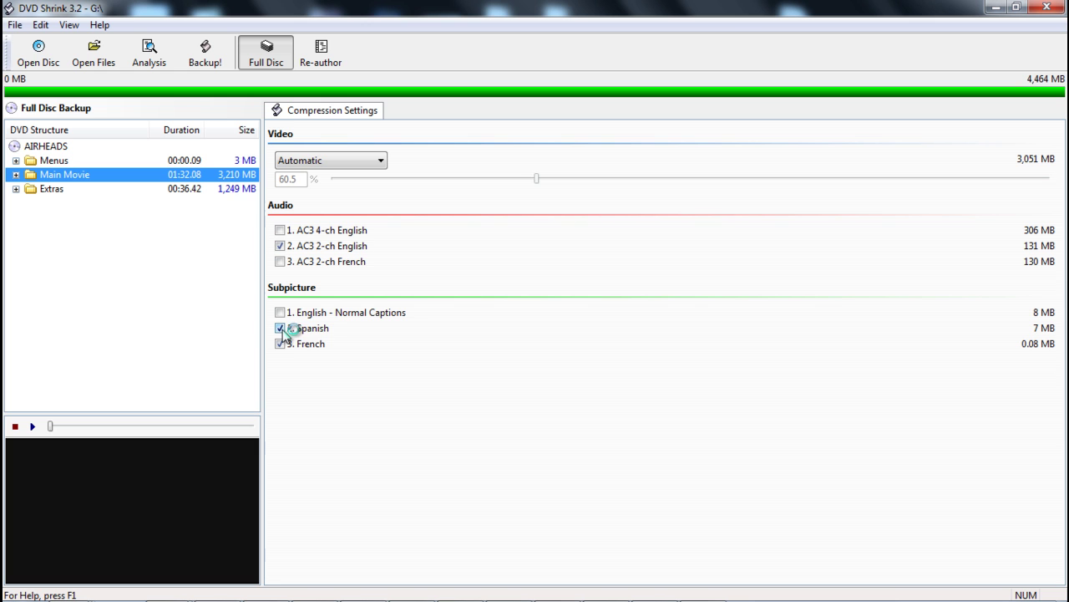
pyautogui.click(280, 328)
pyautogui.click(21, 191)
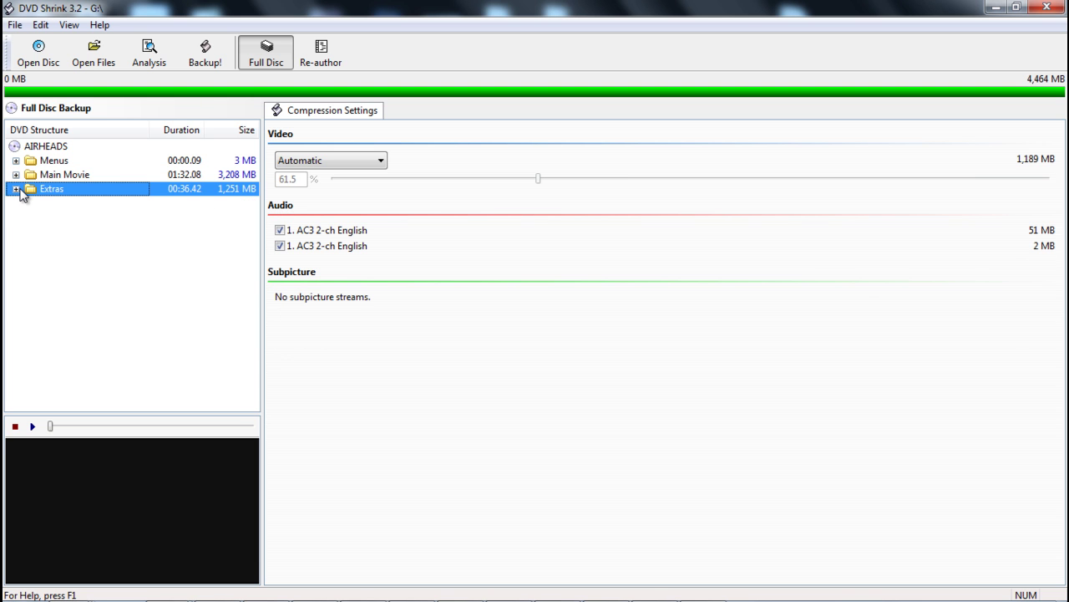
# - Switch to re-authoring and add the main movie, Title 1, to the DVD compilation
pyautogui.click(333, 58)
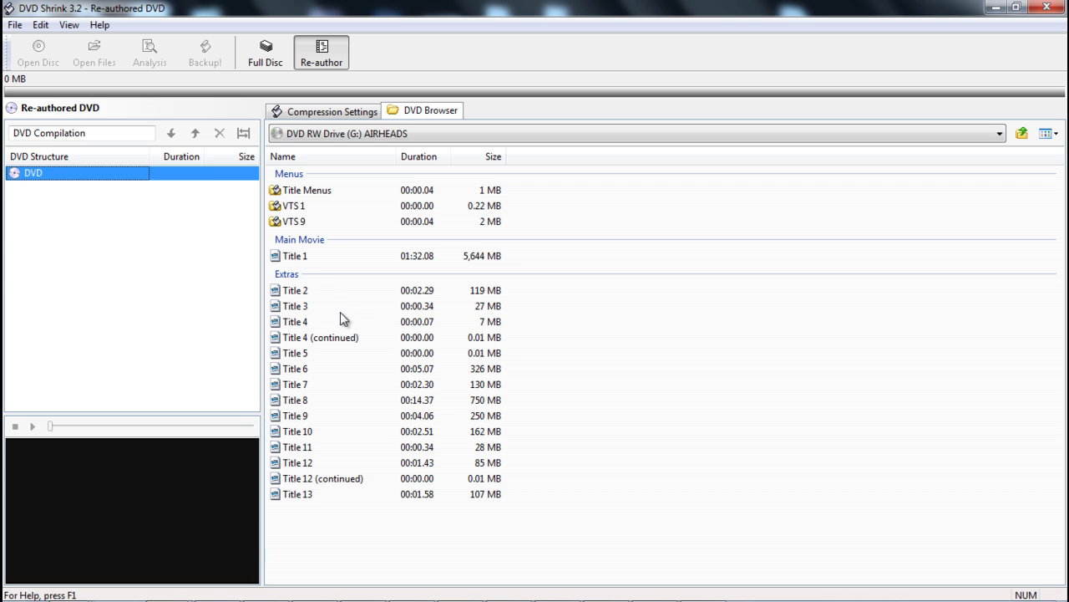
pyautogui.click(302, 256)
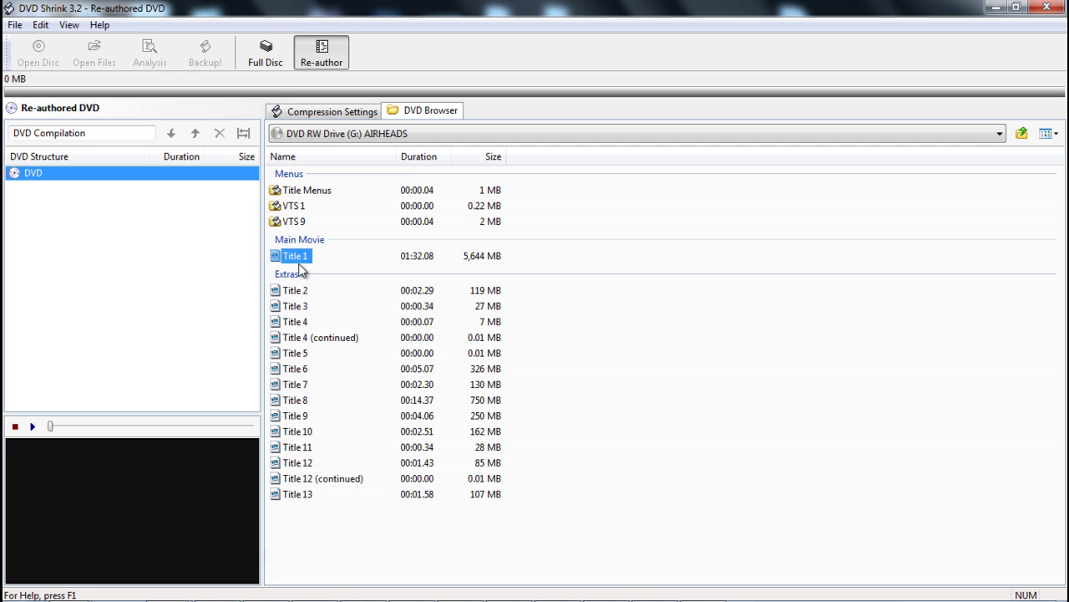
pyautogui.moveTo(299, 262); pyautogui.dragTo(61, 298)
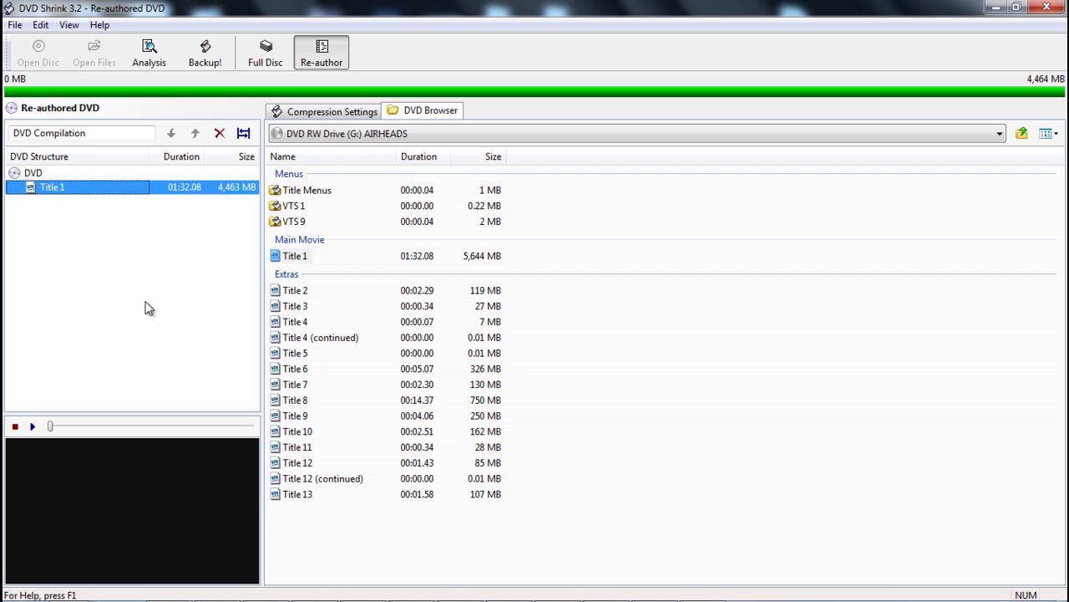
# - Preview the disc's menu entries Title Menus, VTS 1 and VTS 9
pyautogui.click(294, 192)
pyautogui.click(296, 208)
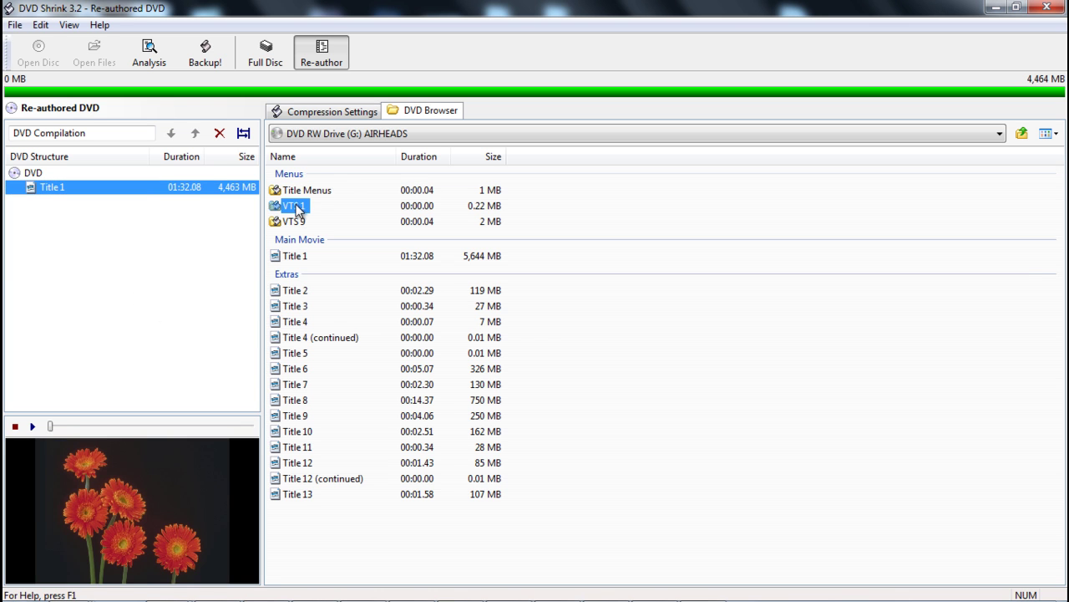
pyautogui.click(298, 224)
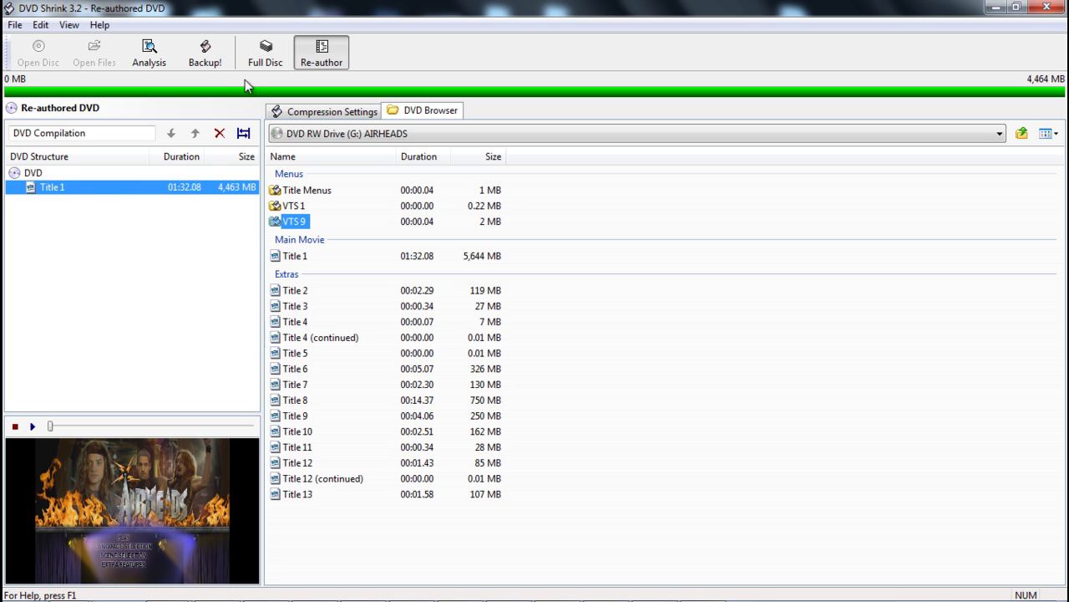
# - Open the backup setup and review its burn, general, quality, region and target device settings
pyautogui.click(201, 55)
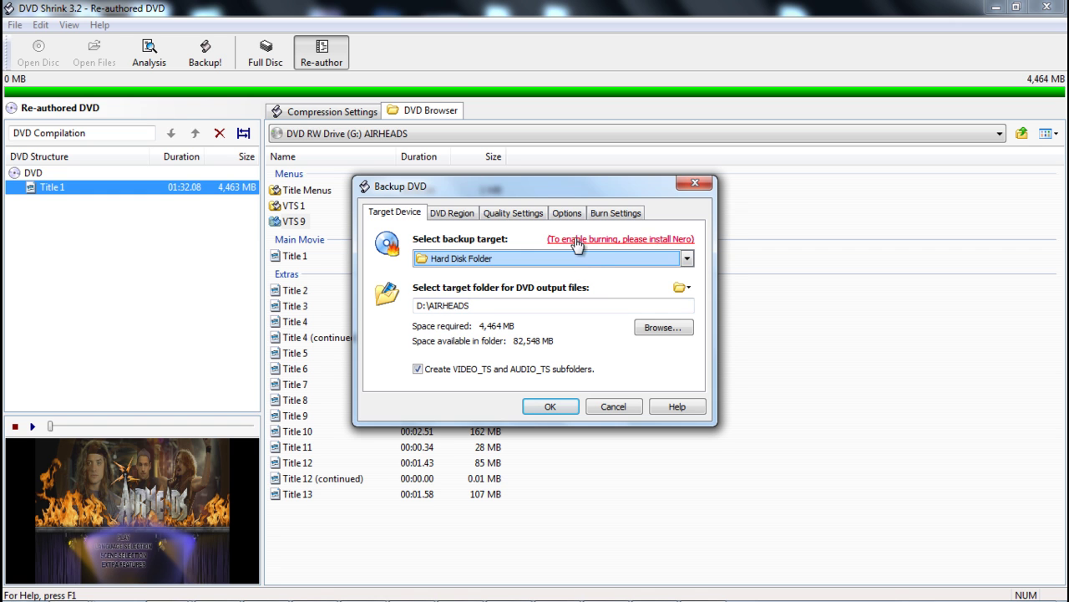
pyautogui.click(615, 214)
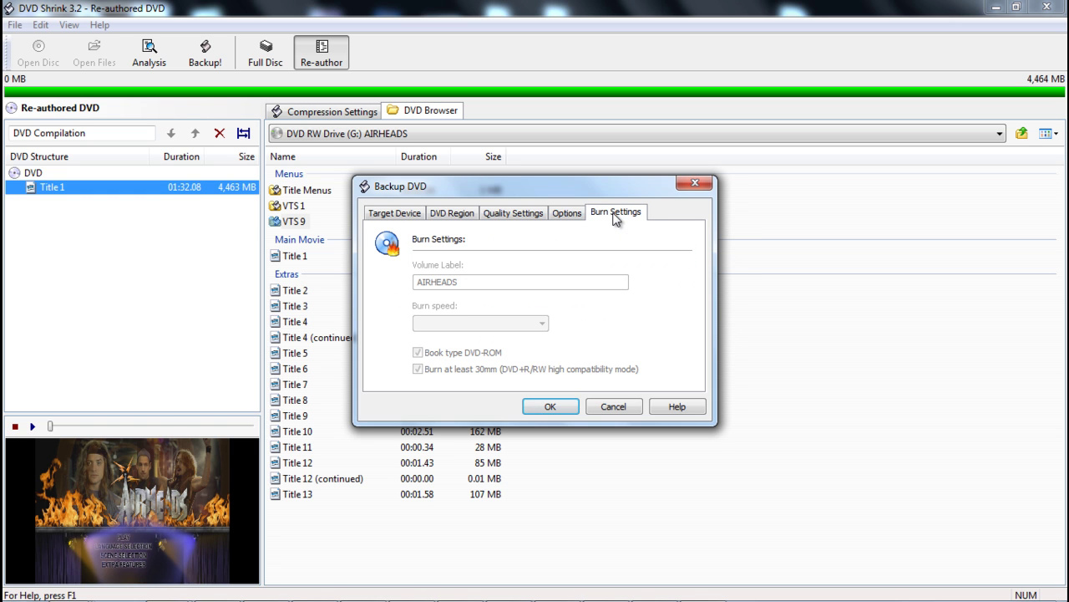
pyautogui.click(558, 215)
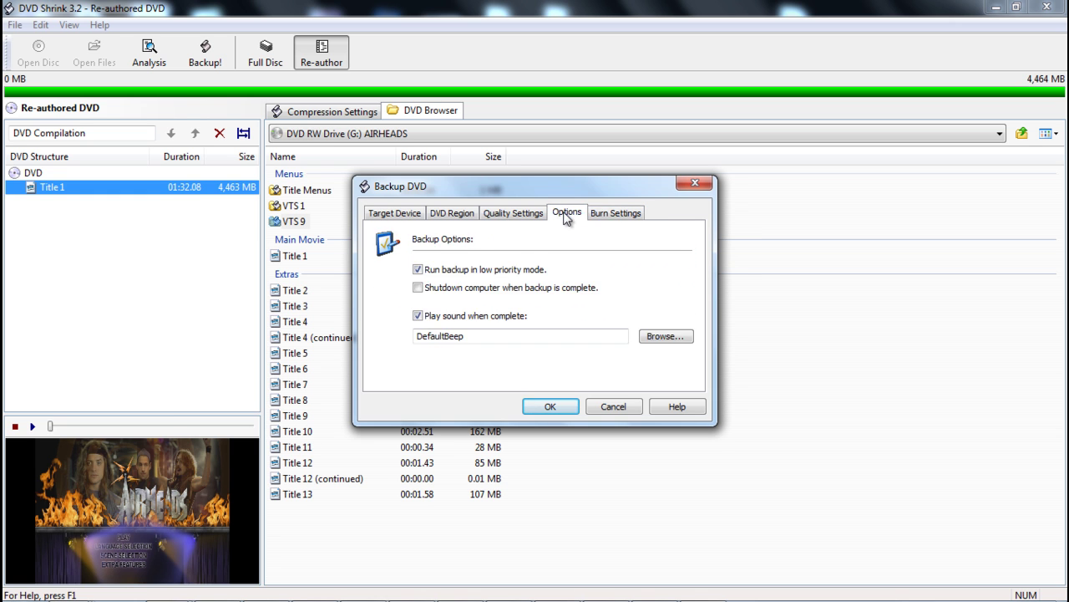
pyautogui.click(516, 217)
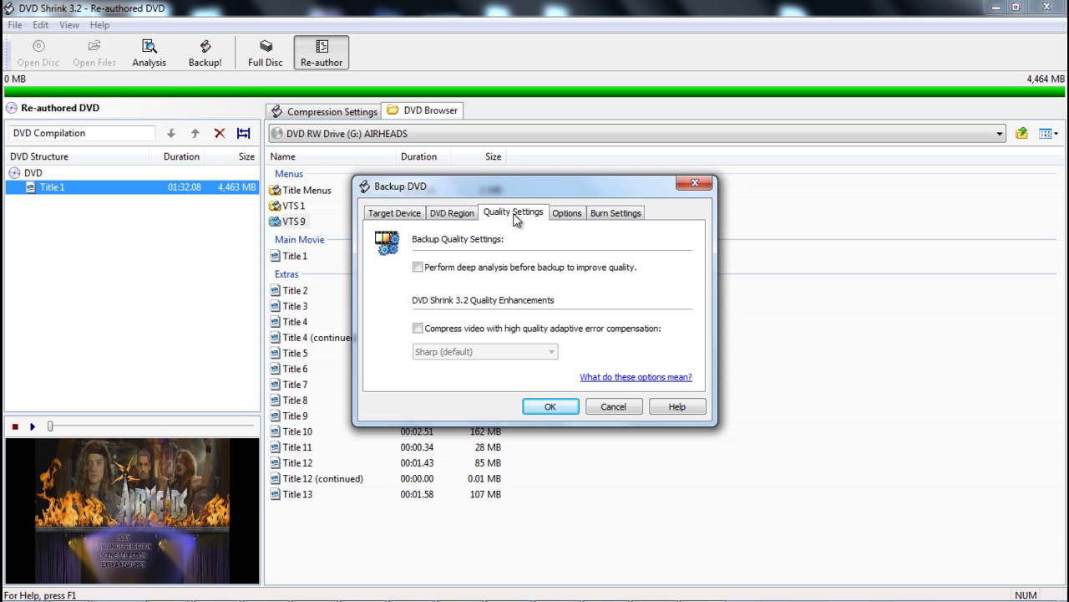
pyautogui.click(455, 219)
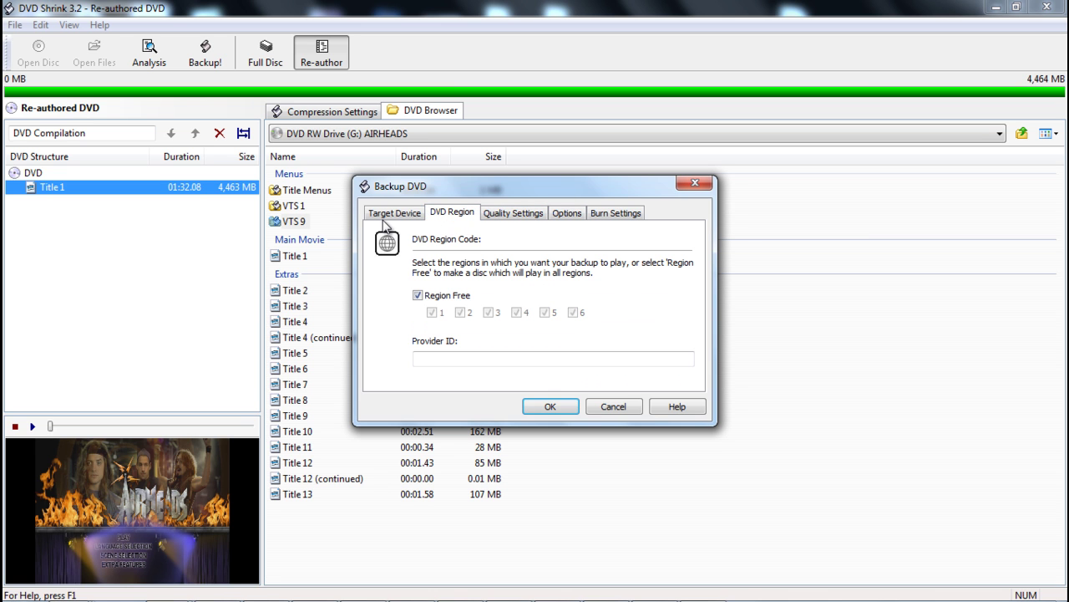
pyautogui.click(389, 217)
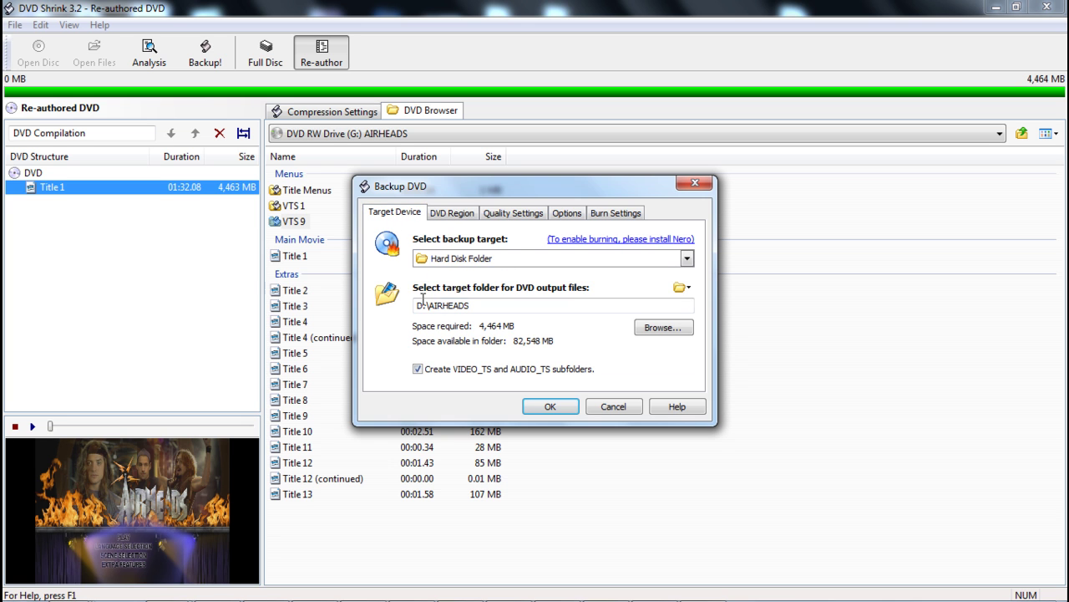
# - Check the available backup targets, keep Hard Disk Folder, and start the backup to D:\AIRHEADS
pyautogui.click(687, 259)
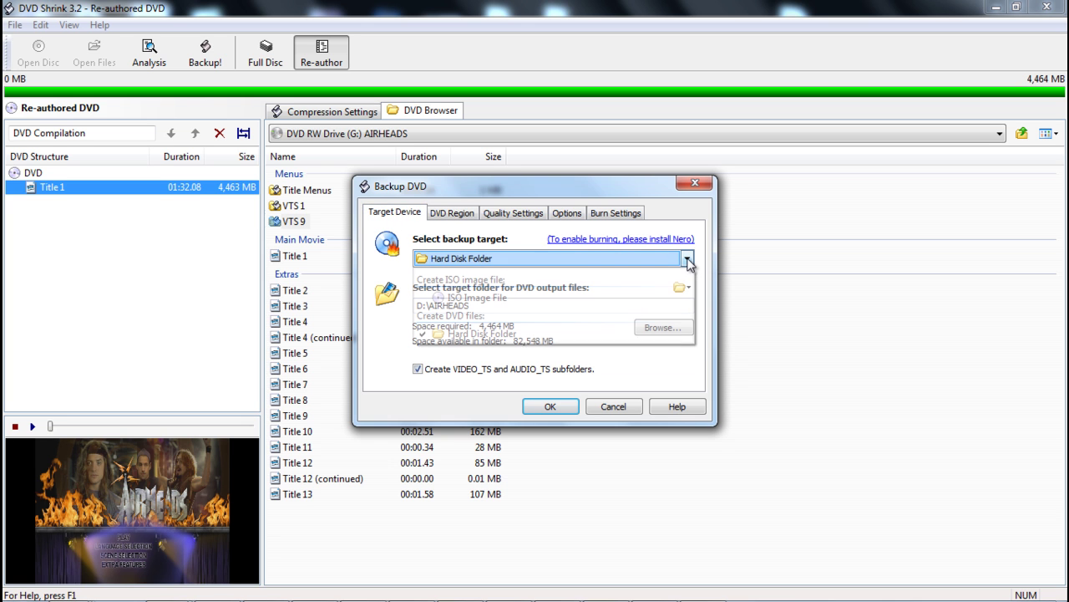
pyautogui.click(373, 371)
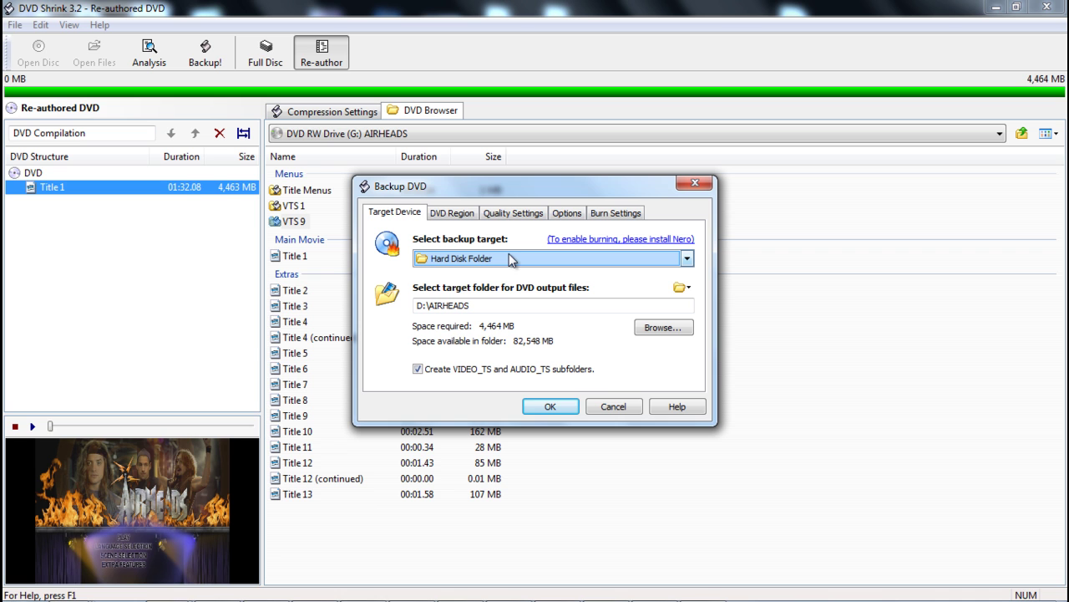
pyautogui.click(553, 409)
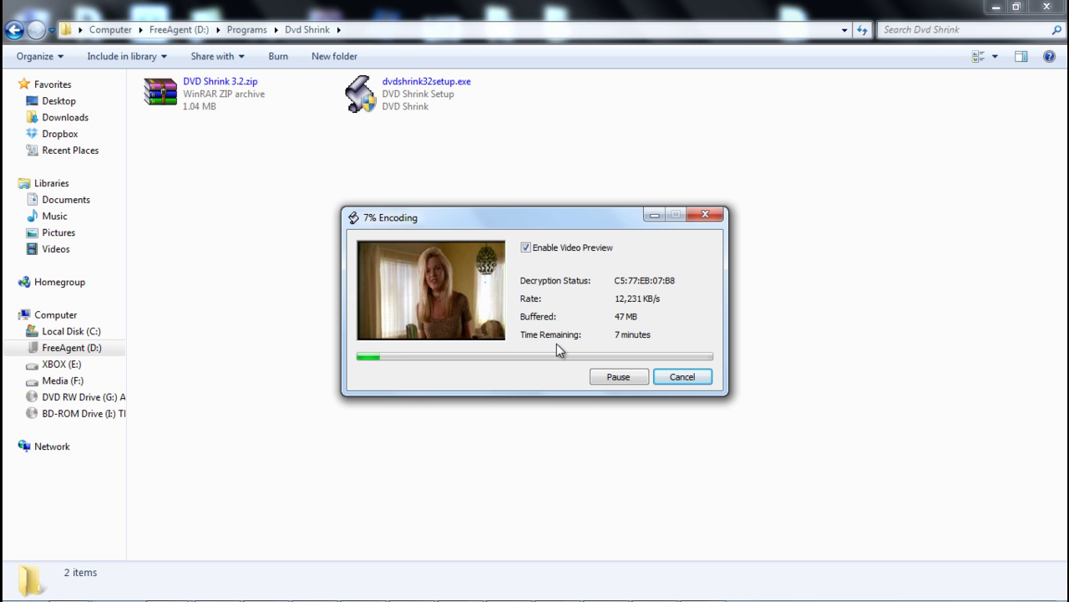
# - Disable the video preview during encoding and cancel the running backup
pyautogui.click(526, 249)
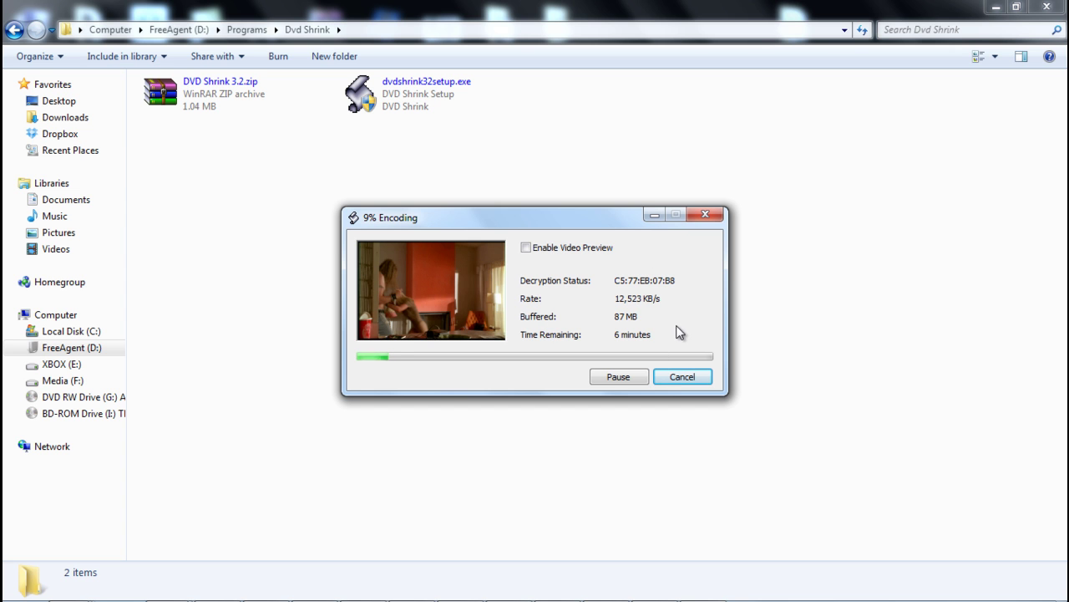
pyautogui.click(698, 381)
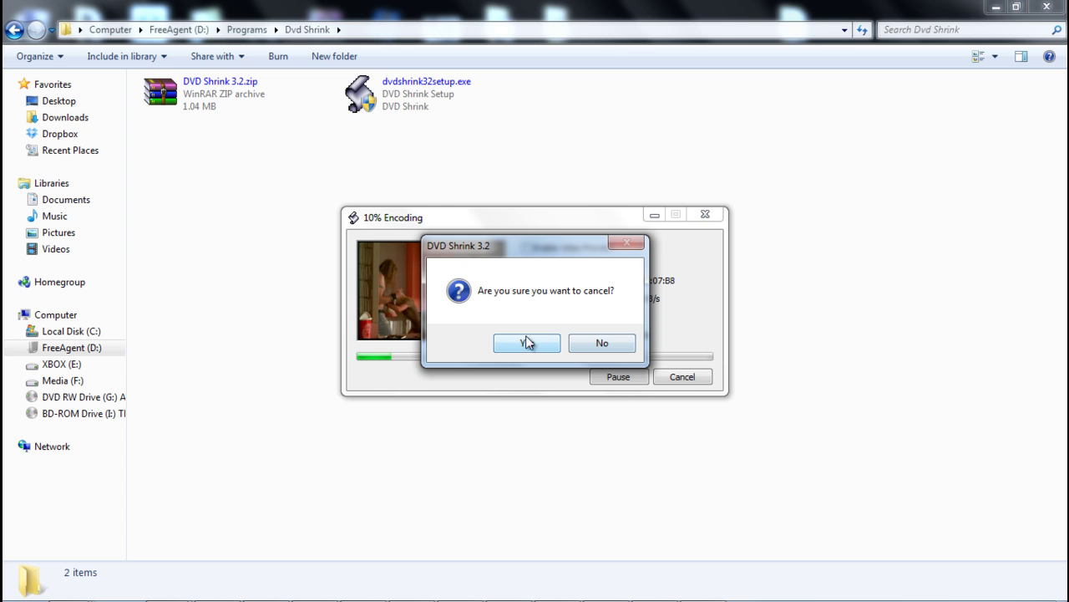
pyautogui.click(523, 344)
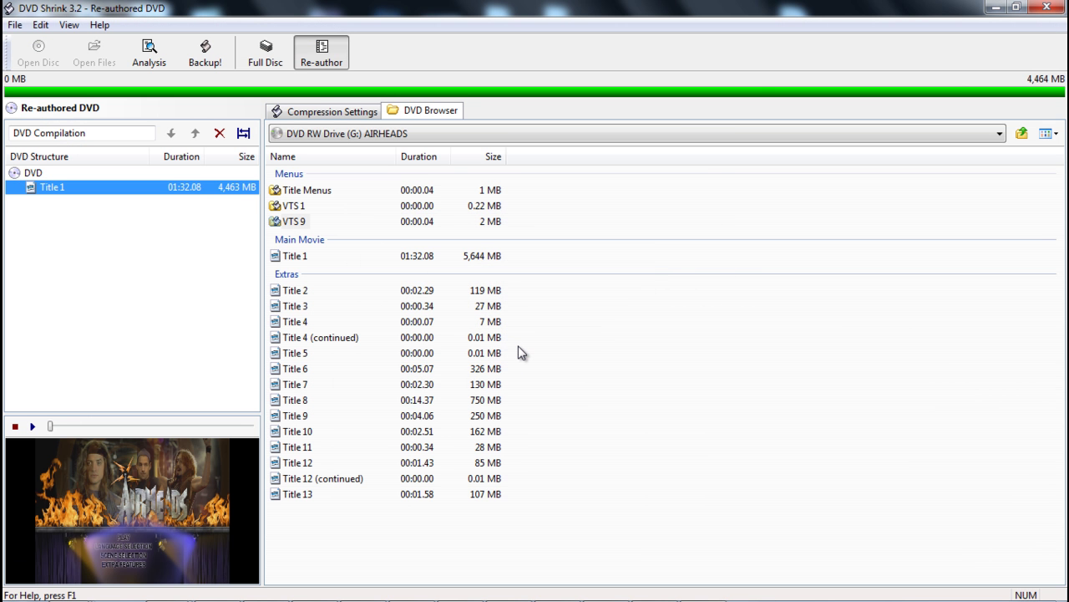